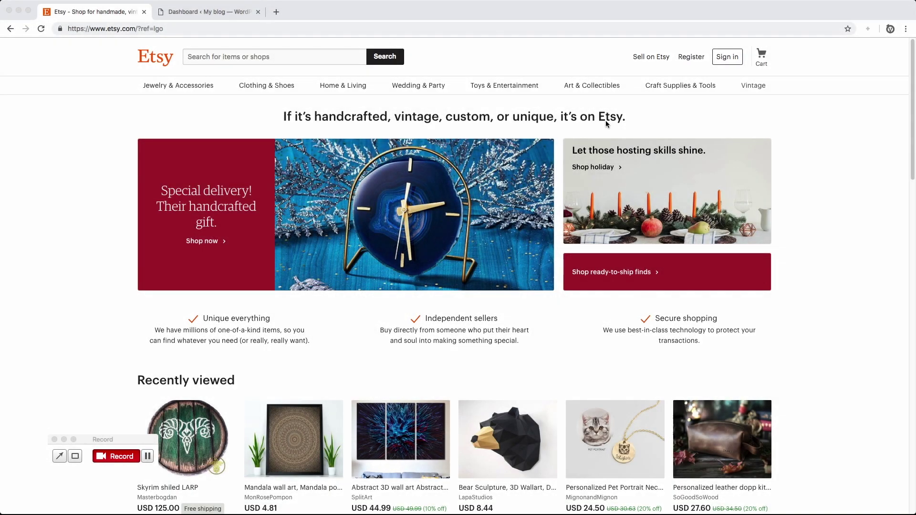
Step: Search Etsy for 'antiques' and scroll through the 1,497,143 listing results
{"action": "left_click", "coordinate": [281, 56]}
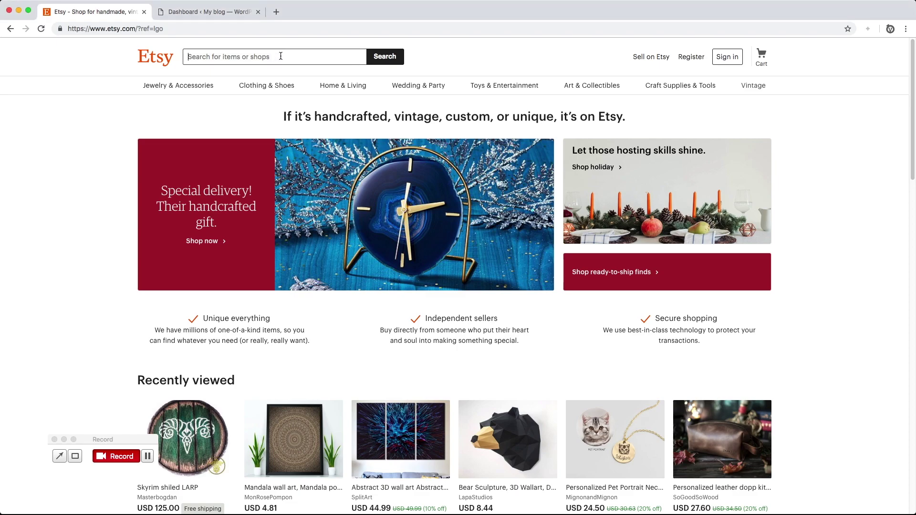
{"action": "type", "text": "antiques"}
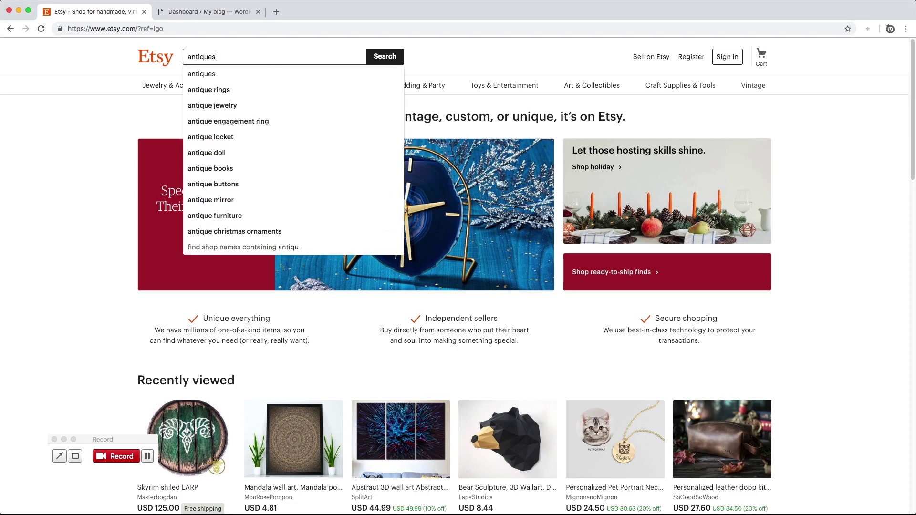
{"action": "key", "text": "Return"}
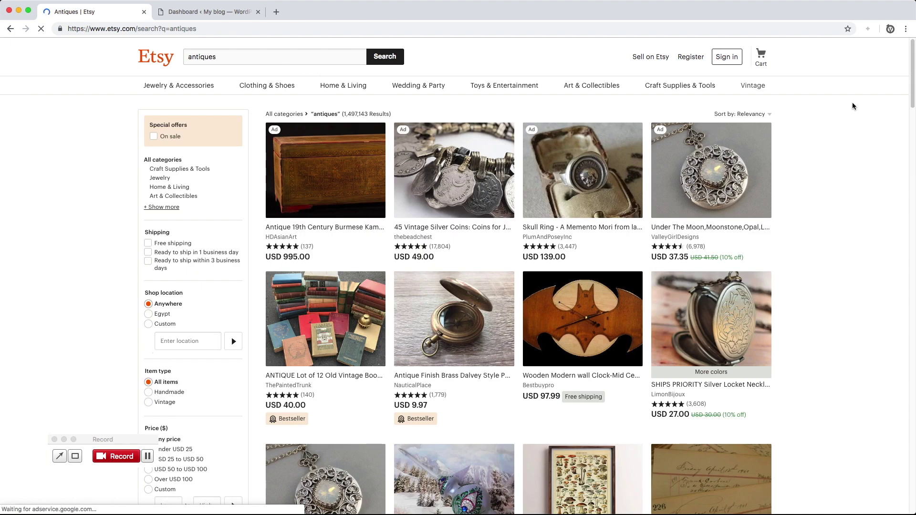
{"action": "mouse_move", "coordinate": [911, 80]}
{"action": "left_mouse_down"}
{"action": "mouse_move", "coordinate": [897, 438]}
{"action": "mouse_move", "coordinate": [899, 67]}
{"action": "left_mouse_up"}
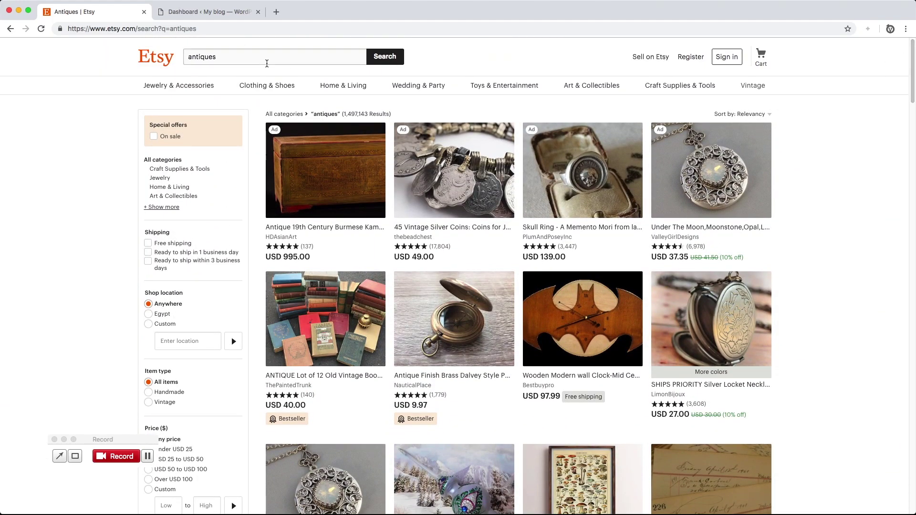
Step: Copy the Etsy antiques search results URL from the address bar
{"action": "left_click", "coordinate": [185, 30]}
{"action": "right_click", "coordinate": [185, 30]}
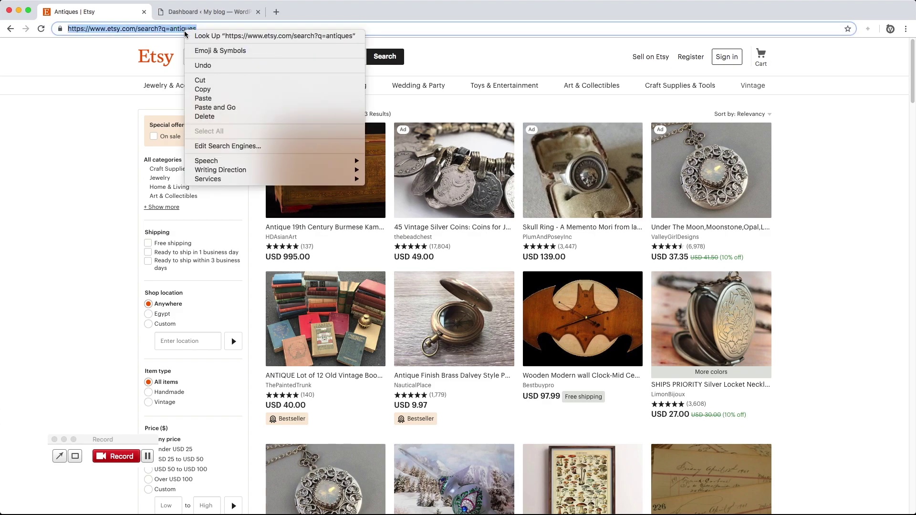
{"action": "left_click", "coordinate": [206, 90]}
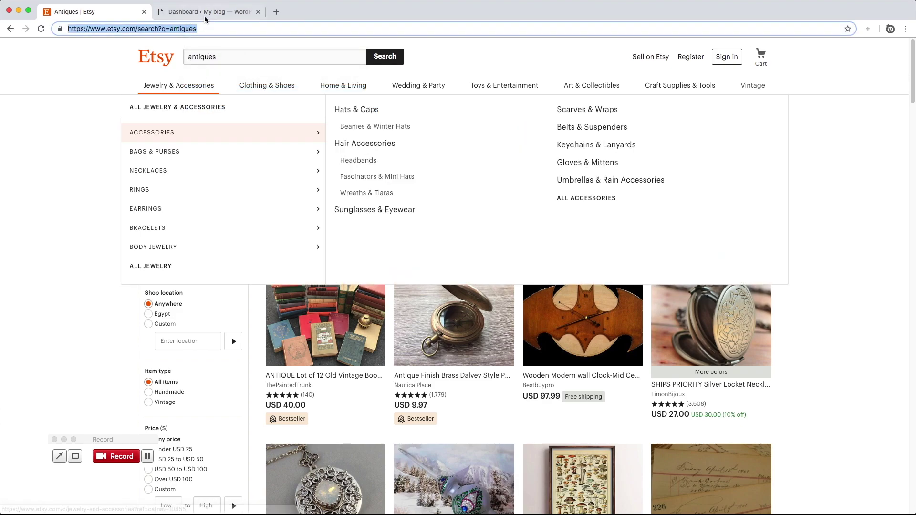
Step: Open WP Automatic's Add New Campaign page in the WordPress dashboard
{"action": "left_click", "coordinate": [205, 14]}
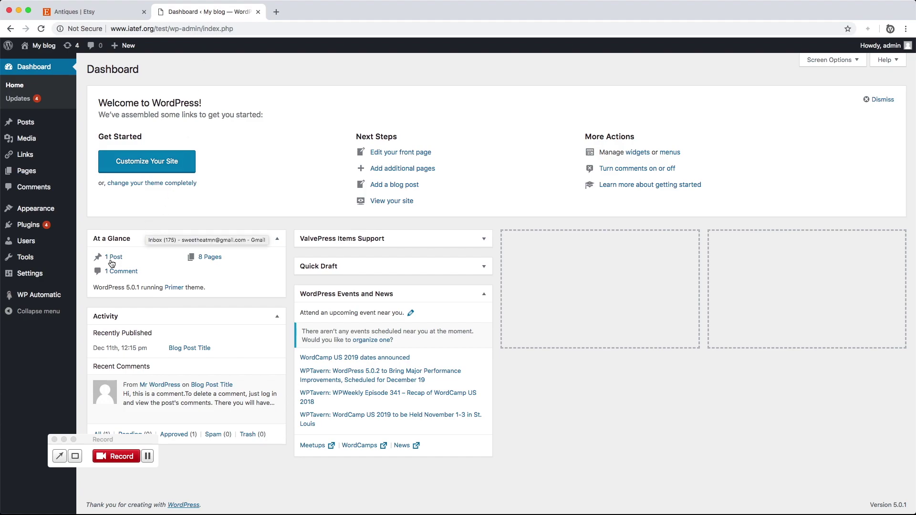
{"action": "mouse_move", "coordinate": [43, 296]}
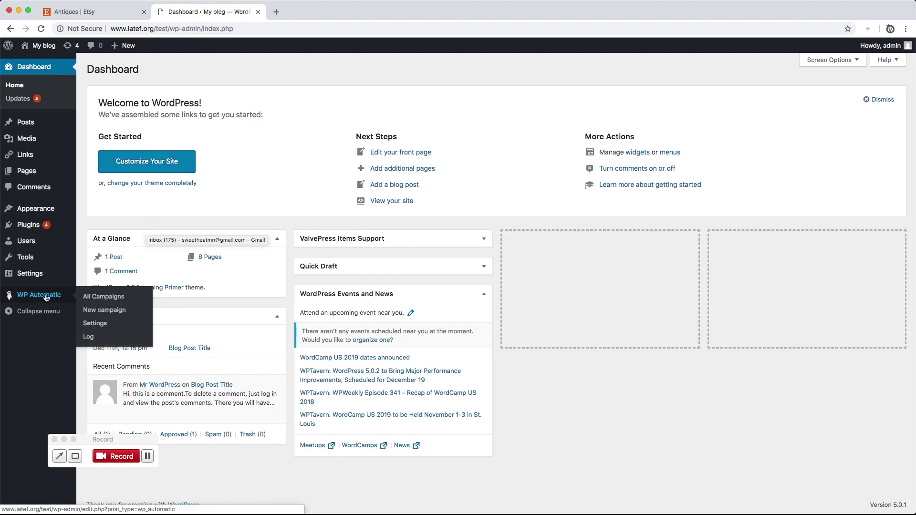
{"action": "left_click", "coordinate": [98, 311]}
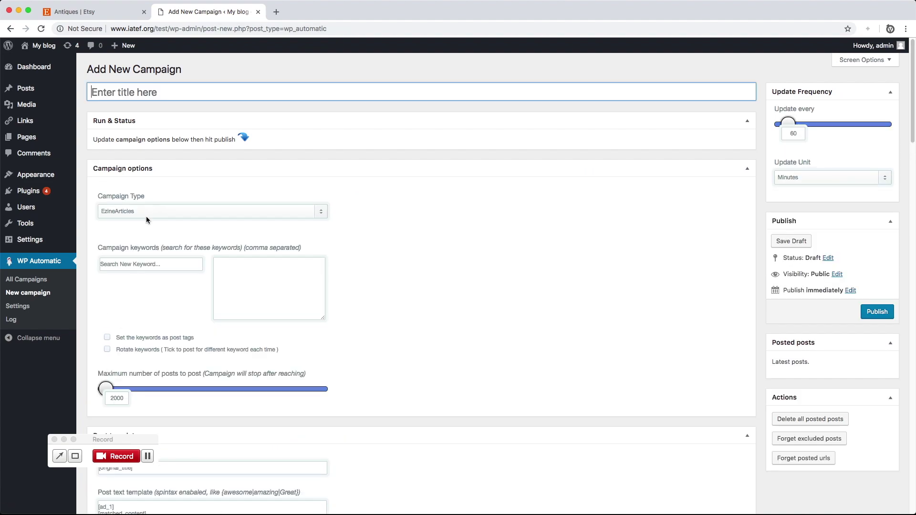
Step: Set the campaign type to Multi page scraper and paste the Etsy antiques URL as items list page
{"action": "left_click", "coordinate": [146, 214]}
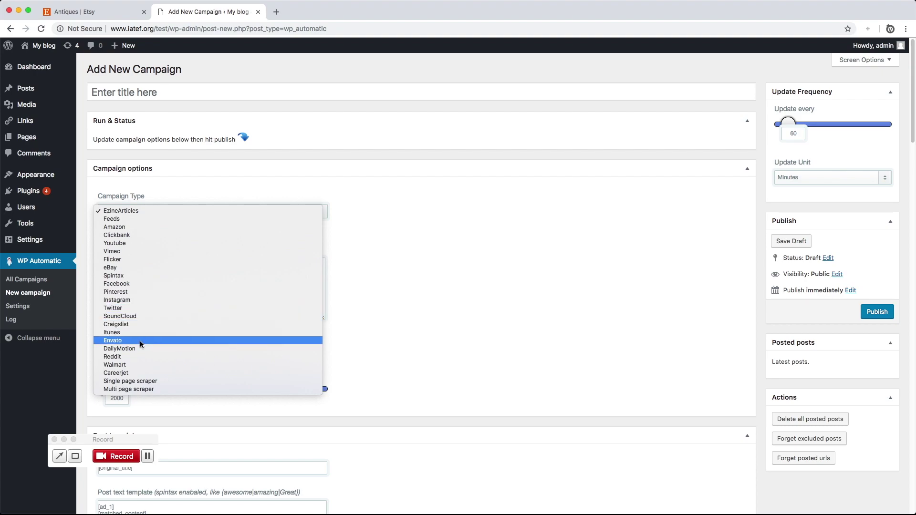
{"action": "left_click", "coordinate": [135, 389]}
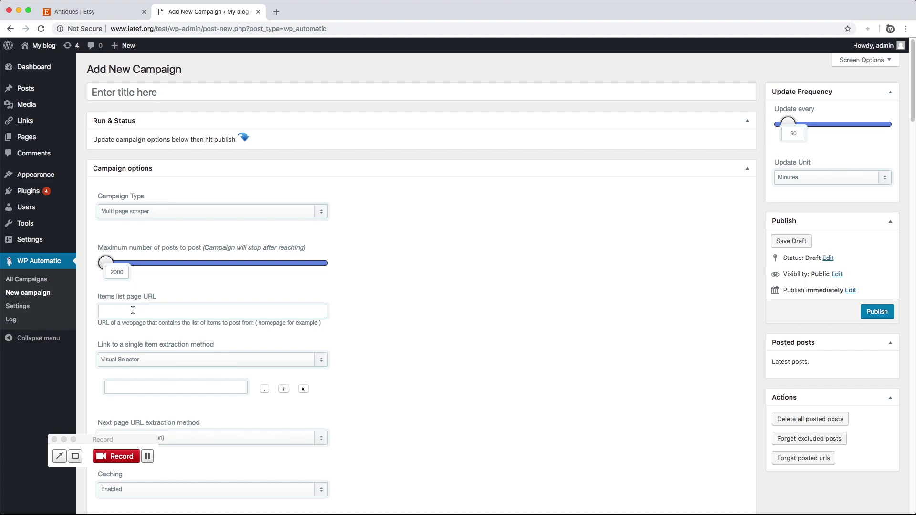
{"action": "right_click", "coordinate": [132, 310]}
{"action": "left_click", "coordinate": [152, 371]}
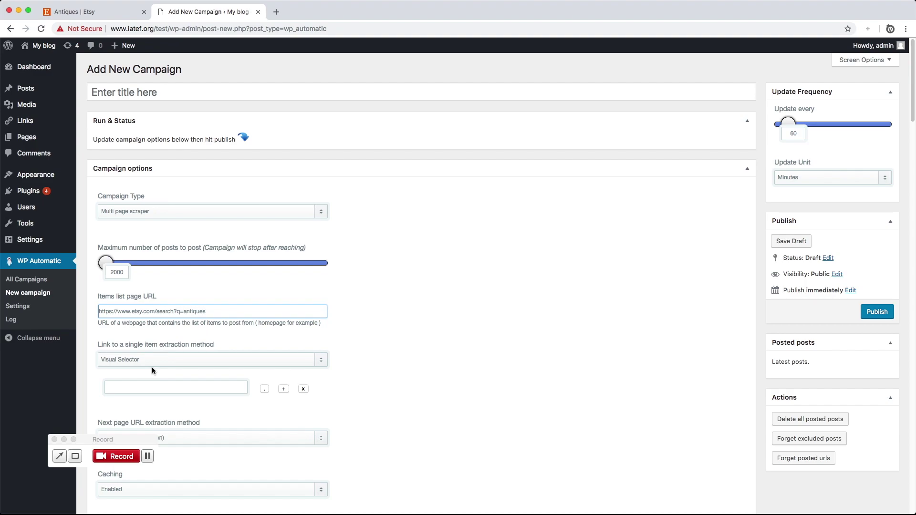
Step: Visually pick the first Etsy listing title to fill the single item link XPath
{"action": "left_click", "coordinate": [265, 390]}
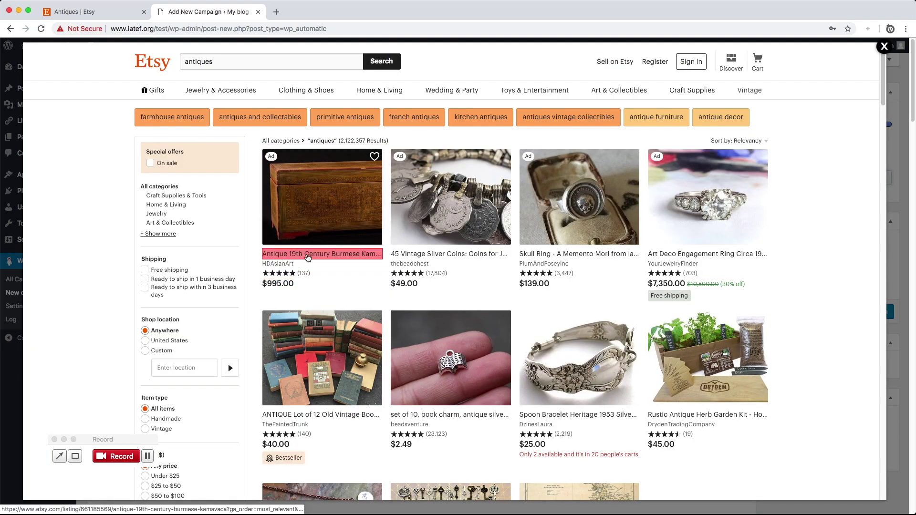
{"action": "left_click", "coordinate": [307, 258]}
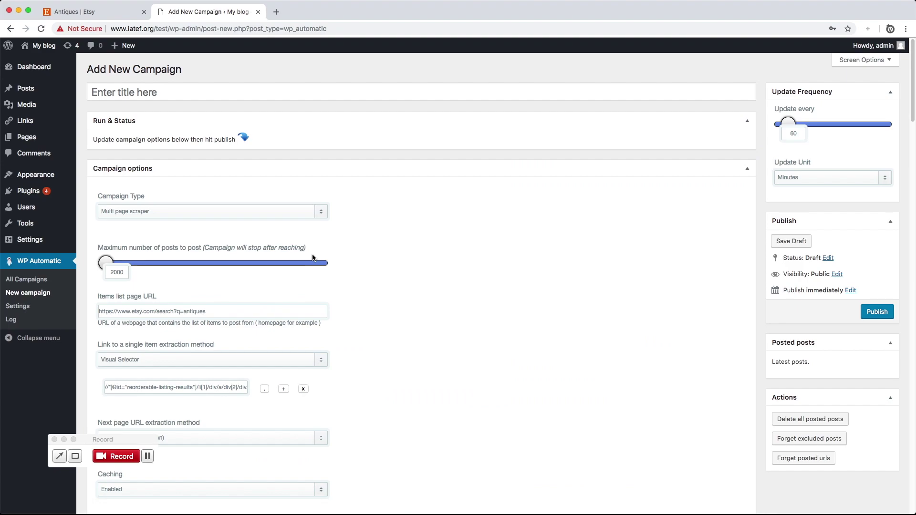
{"action": "scroll", "coordinate": [313, 258], "scroll_direction": "down", "scroll_amount": 5}
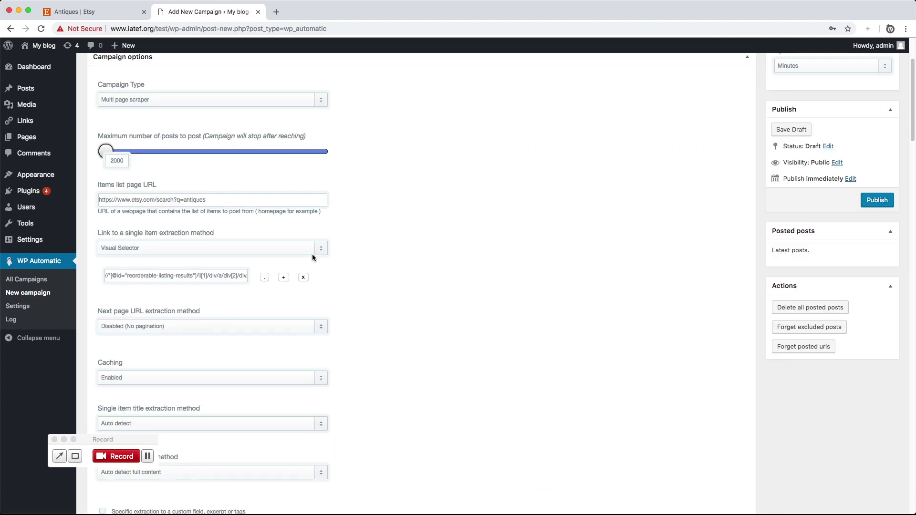
{"action": "scroll", "coordinate": [312, 257], "scroll_direction": "down", "scroll_amount": 1}
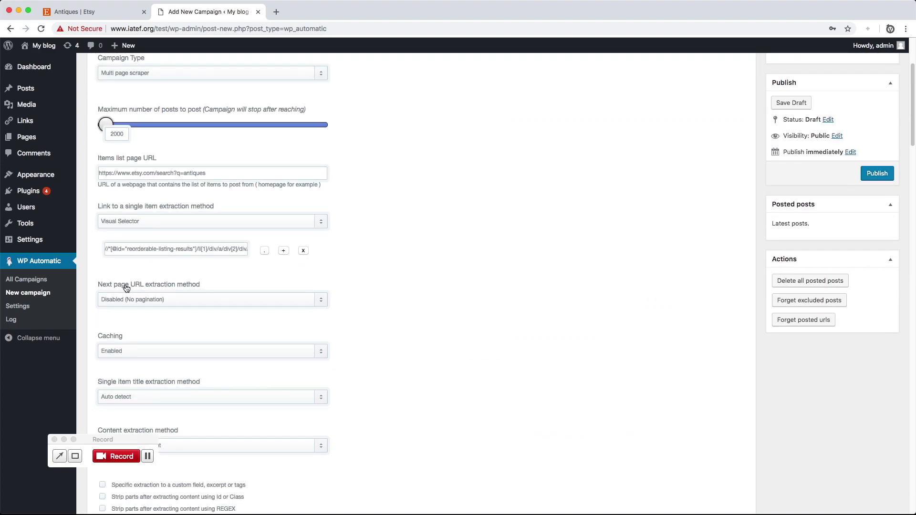
Step: Use Visual Selector for next page URLs, picking Etsy's next-page arrow as the XPath
{"action": "left_click", "coordinate": [143, 298]}
{"action": "left_click", "coordinate": [144, 304]}
{"action": "left_click", "coordinate": [264, 330]}
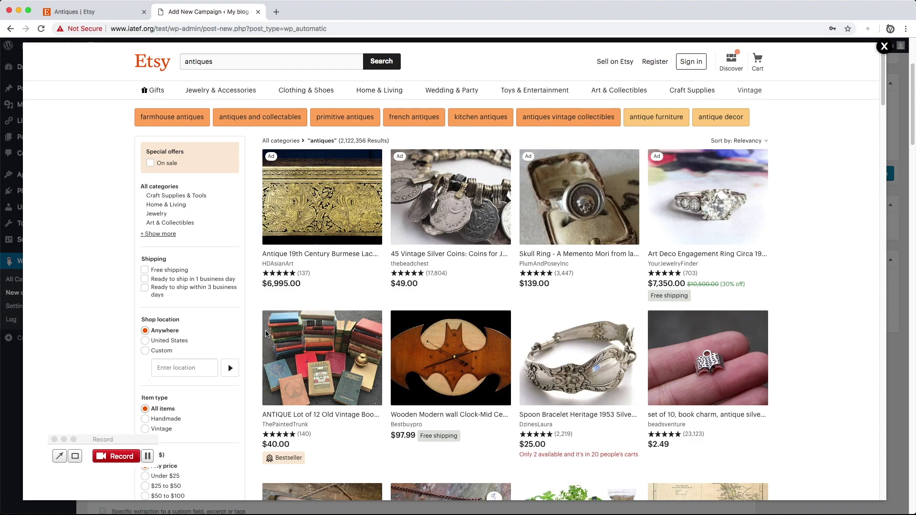
{"action": "scroll", "coordinate": [449, 315], "scroll_direction": "down", "scroll_amount": 6}
{"action": "scroll", "coordinate": [453, 311], "scroll_direction": "down", "scroll_amount": 20}
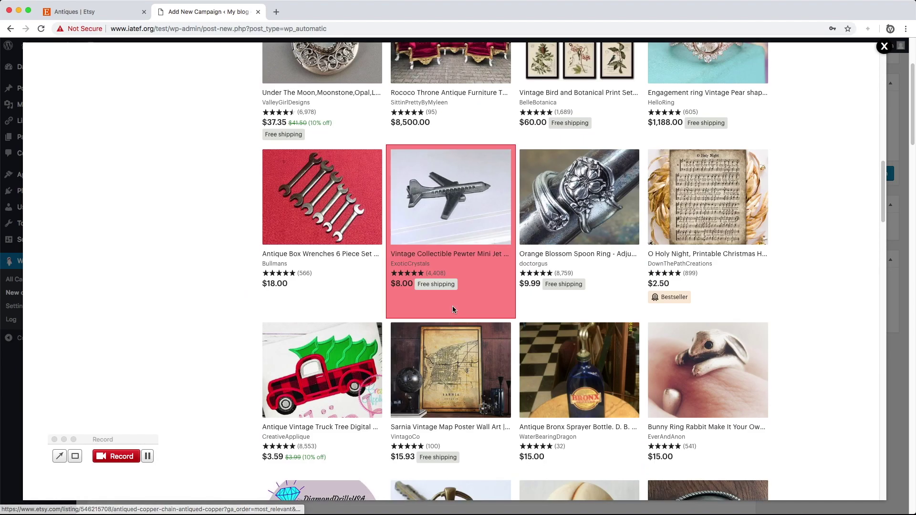
{"action": "scroll", "coordinate": [454, 311], "scroll_direction": "down", "scroll_amount": 3}
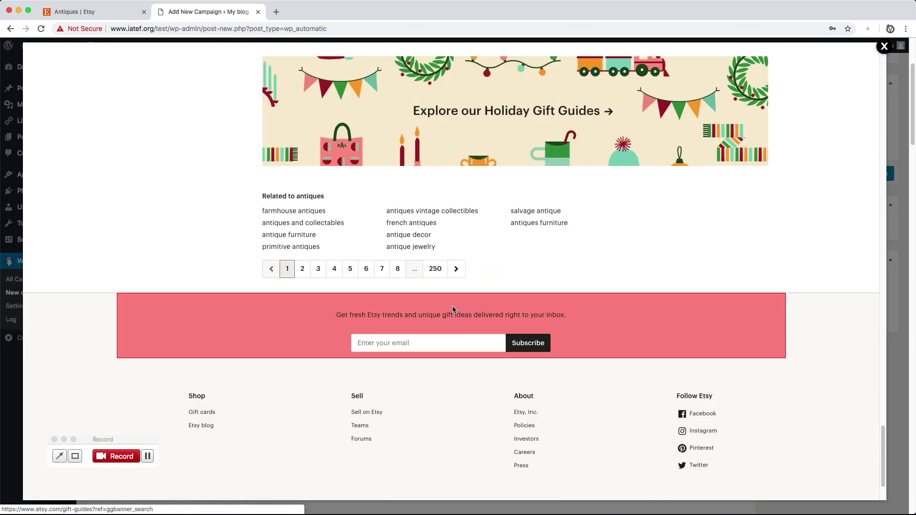
{"action": "left_click", "coordinate": [460, 274]}
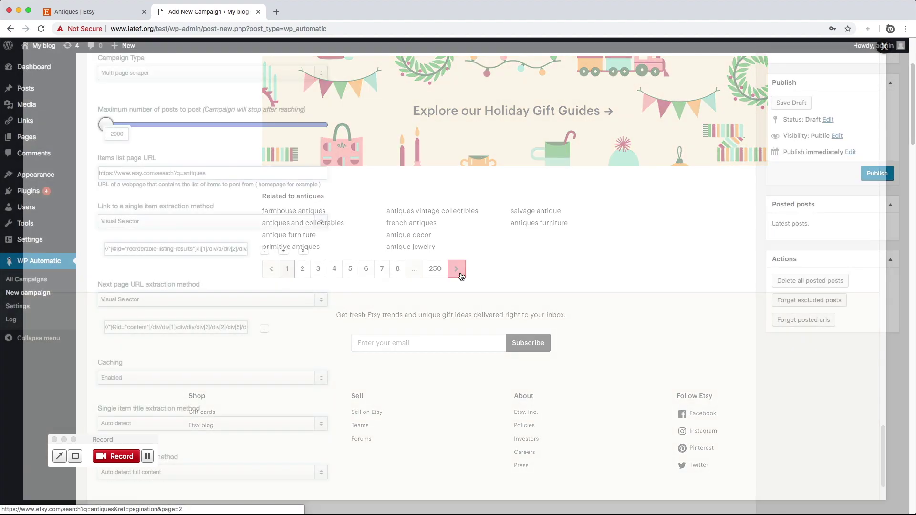
{"action": "scroll", "coordinate": [460, 275], "scroll_direction": "down", "scroll_amount": 5}
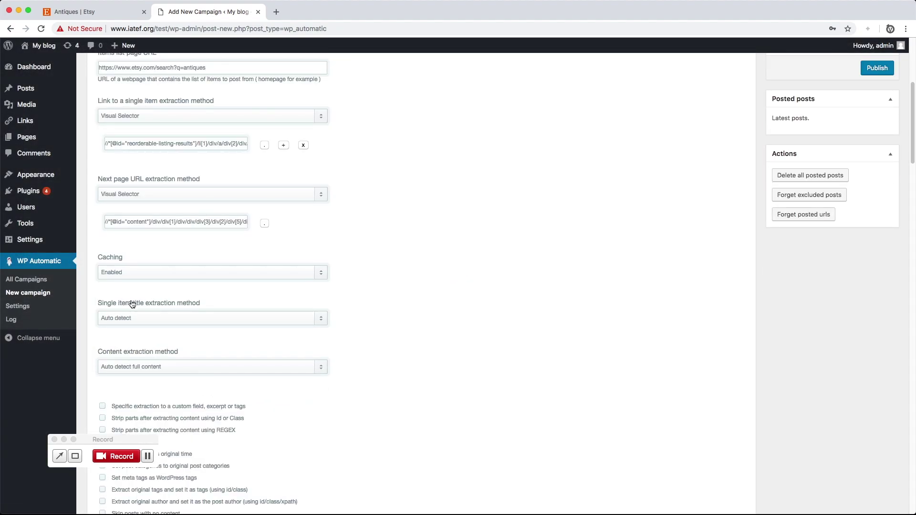
{"action": "left_click", "coordinate": [134, 318]}
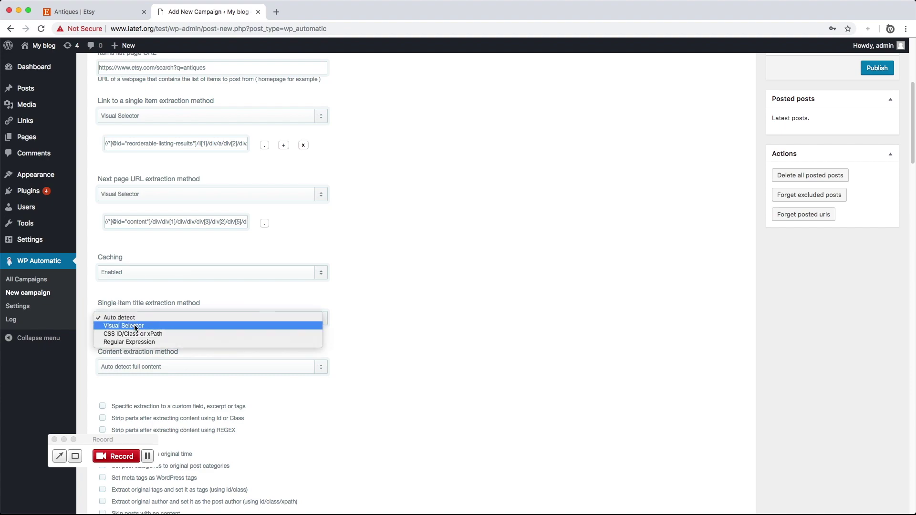
{"action": "left_click", "coordinate": [135, 327]}
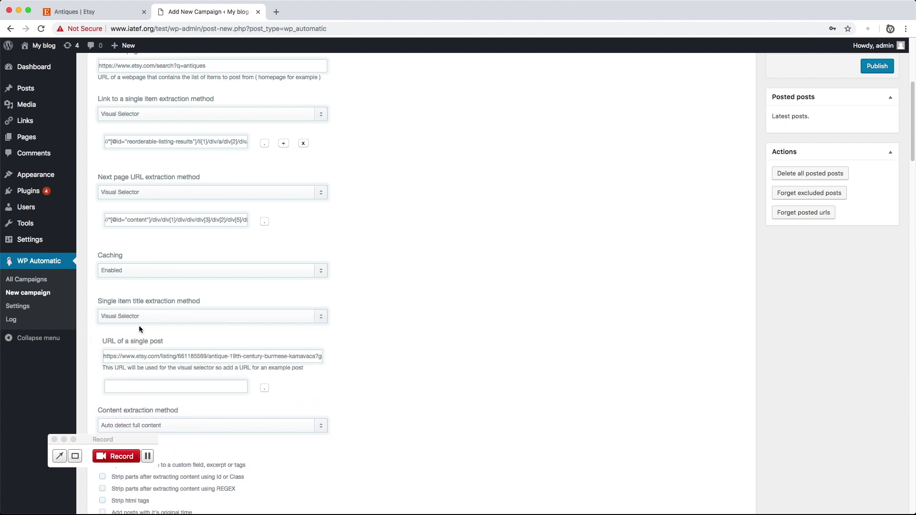
{"action": "scroll", "coordinate": [258, 354], "scroll_direction": "down", "scroll_amount": 1}
{"action": "left_click", "coordinate": [264, 367]}
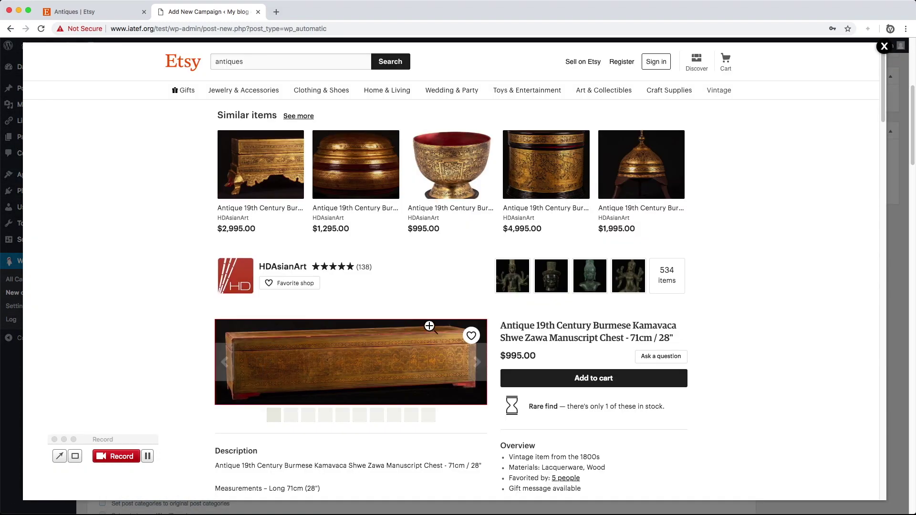
{"action": "left_click", "coordinate": [535, 328]}
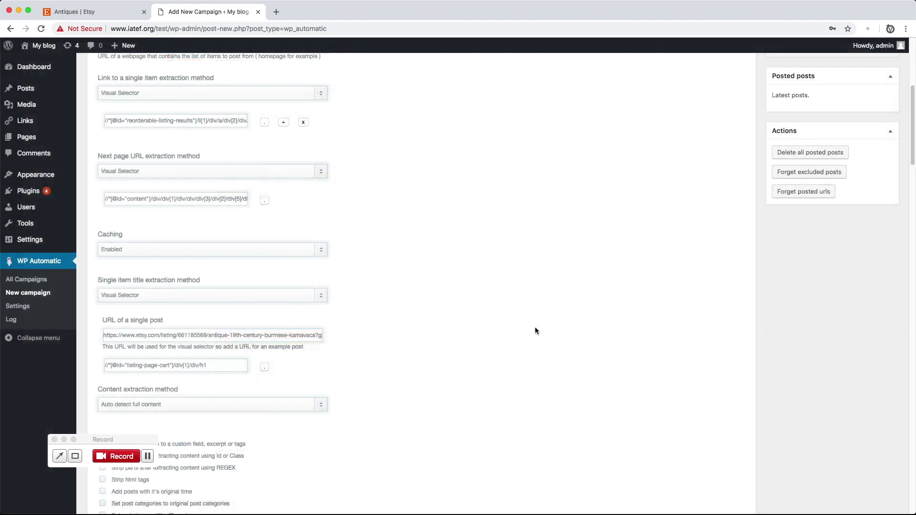
{"action": "scroll", "coordinate": [535, 327], "scroll_direction": "down", "scroll_amount": 3}
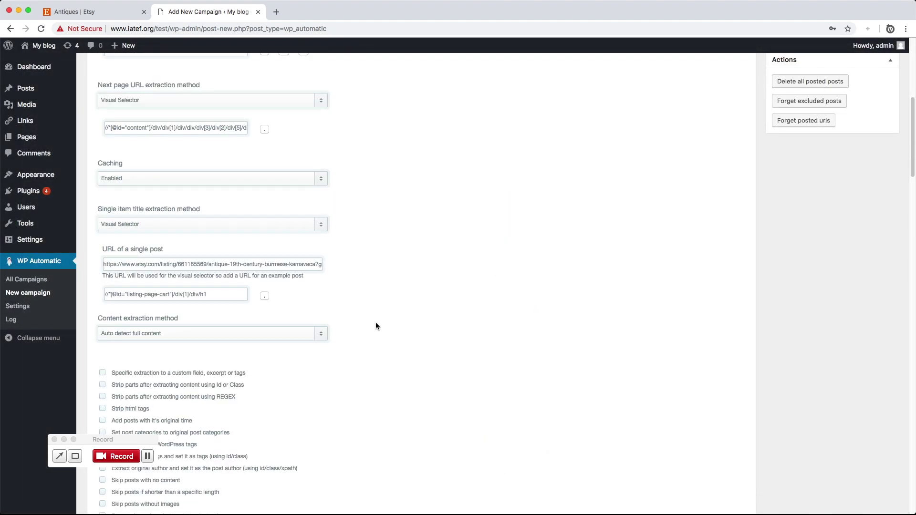
{"action": "scroll", "coordinate": [343, 329], "scroll_direction": "down", "scroll_amount": 3}
Step: Switch content extraction to the visual selector and pick the Etsy listing's description block
{"action": "left_click", "coordinate": [167, 276]}
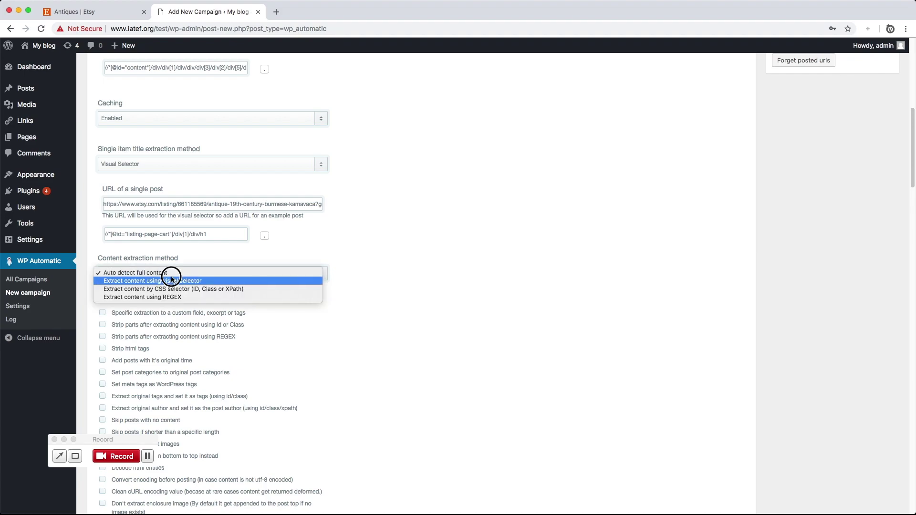
{"action": "left_click", "coordinate": [172, 281]}
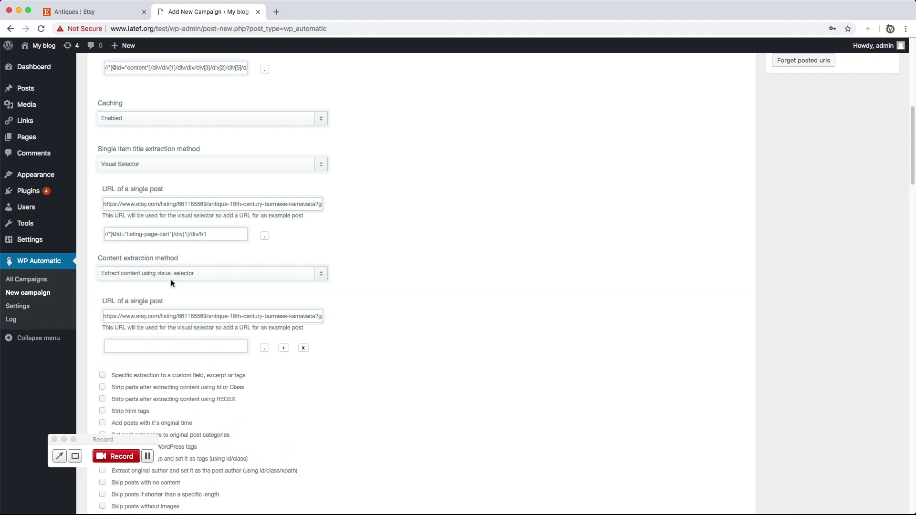
{"action": "left_click", "coordinate": [265, 349]}
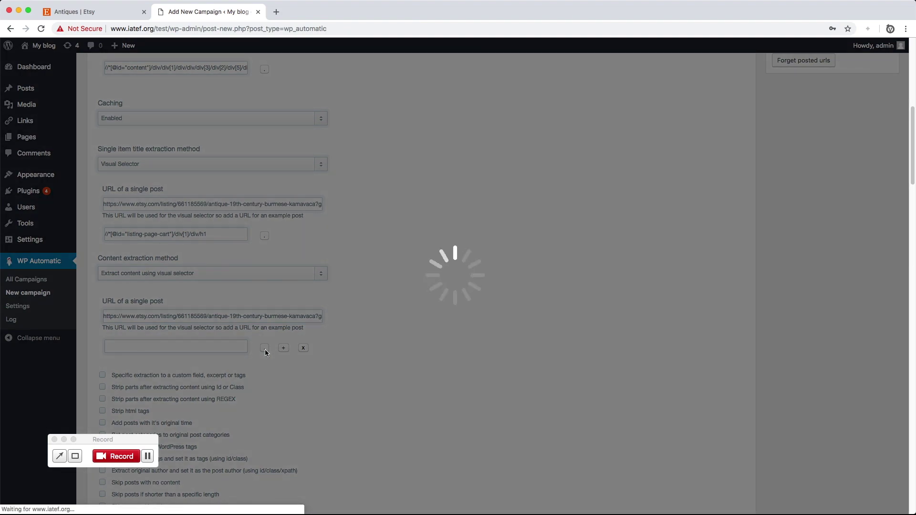
{"action": "scroll", "coordinate": [264, 349], "scroll_direction": "down", "scroll_amount": 5}
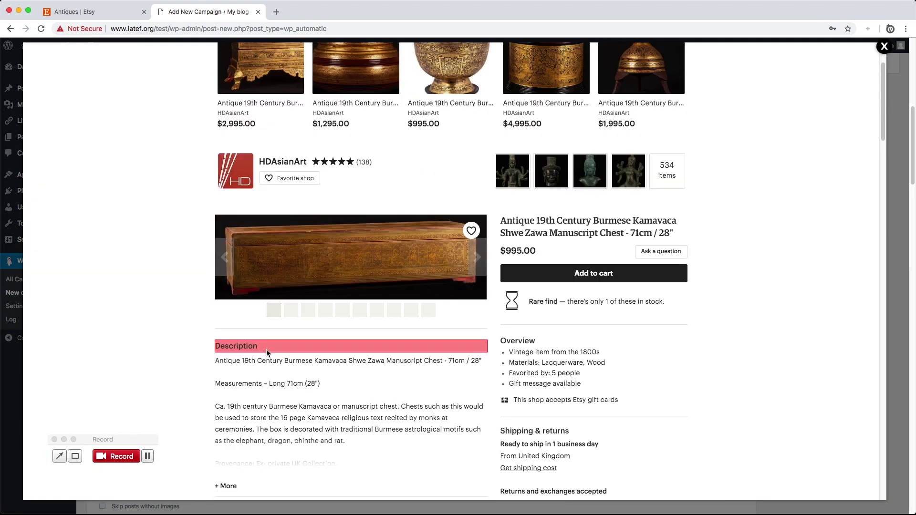
{"action": "left_click", "coordinate": [333, 318]}
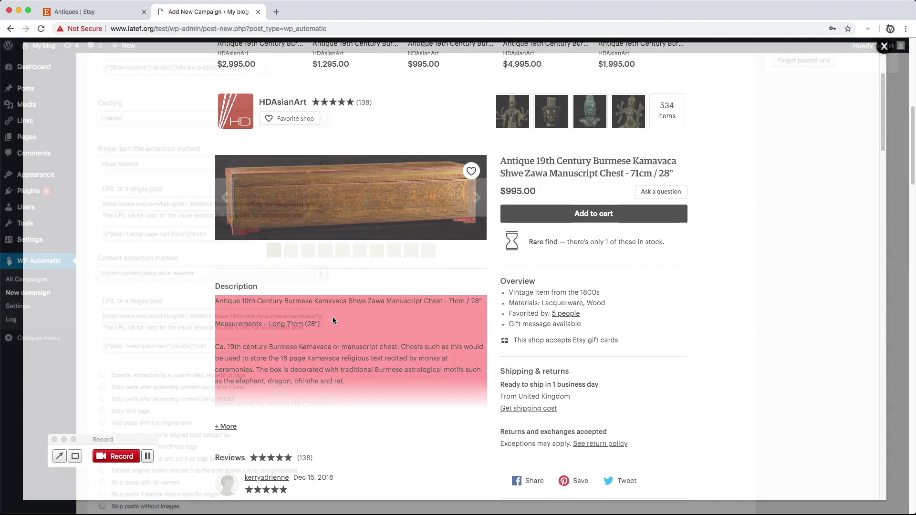
{"action": "left_click", "coordinate": [283, 349]}
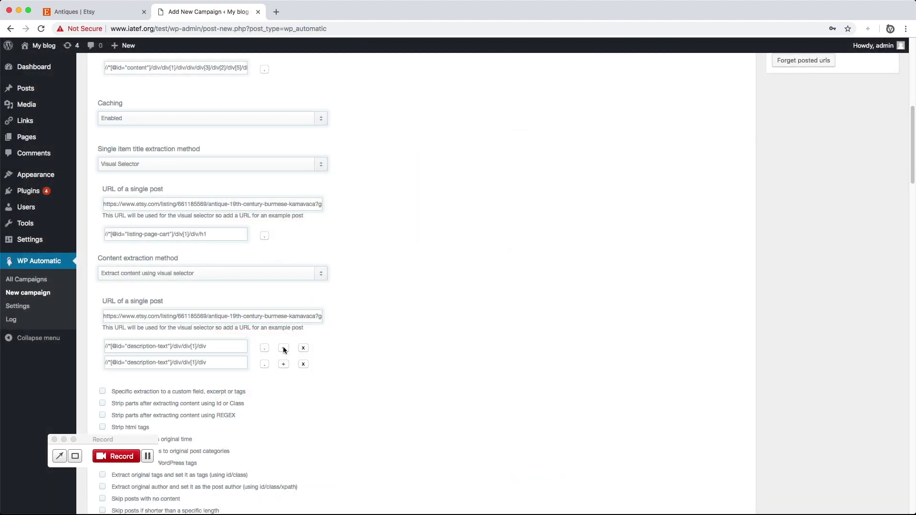
{"action": "left_click", "coordinate": [260, 363]}
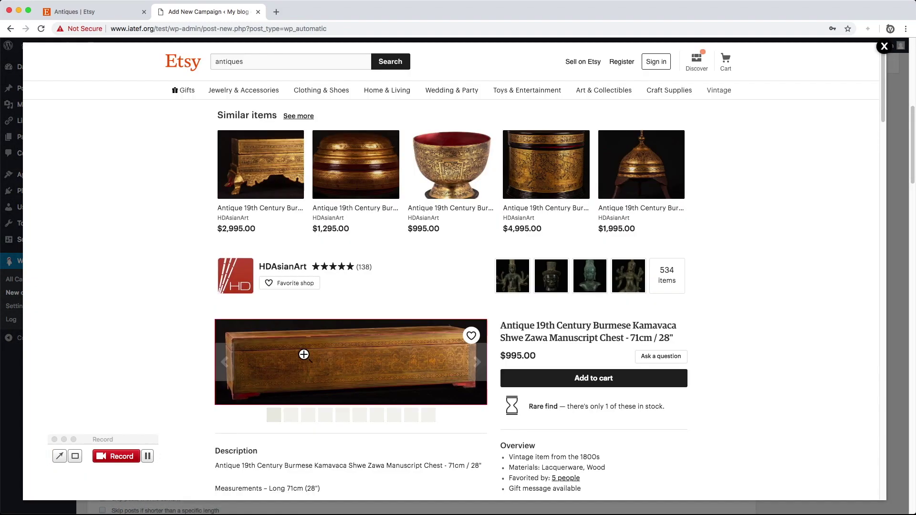
{"action": "scroll", "coordinate": [553, 343], "scroll_direction": "down", "scroll_amount": 1}
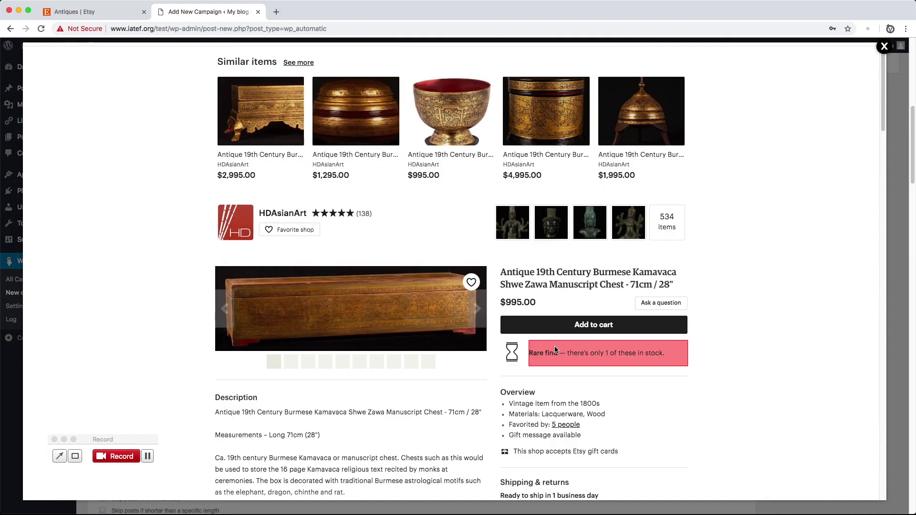
{"action": "left_click", "coordinate": [509, 416]}
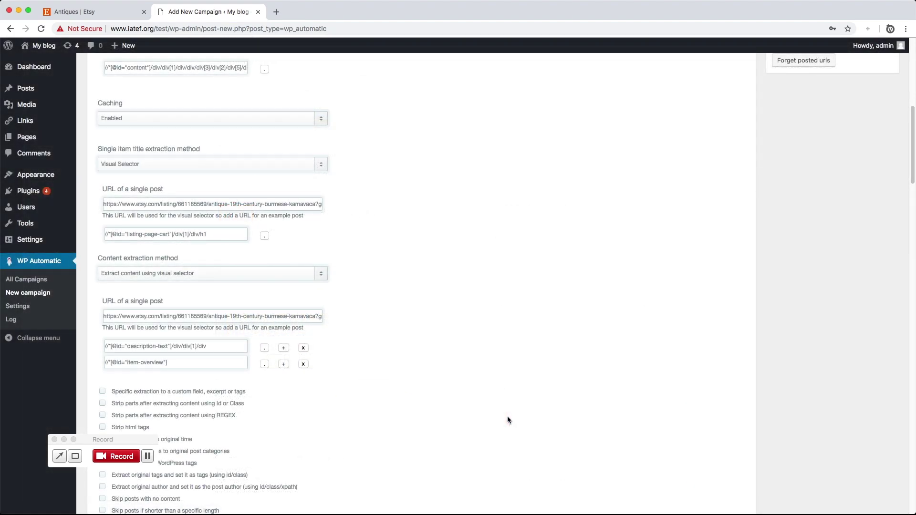
{"action": "scroll", "coordinate": [348, 387], "scroll_direction": "down", "scroll_amount": 5}
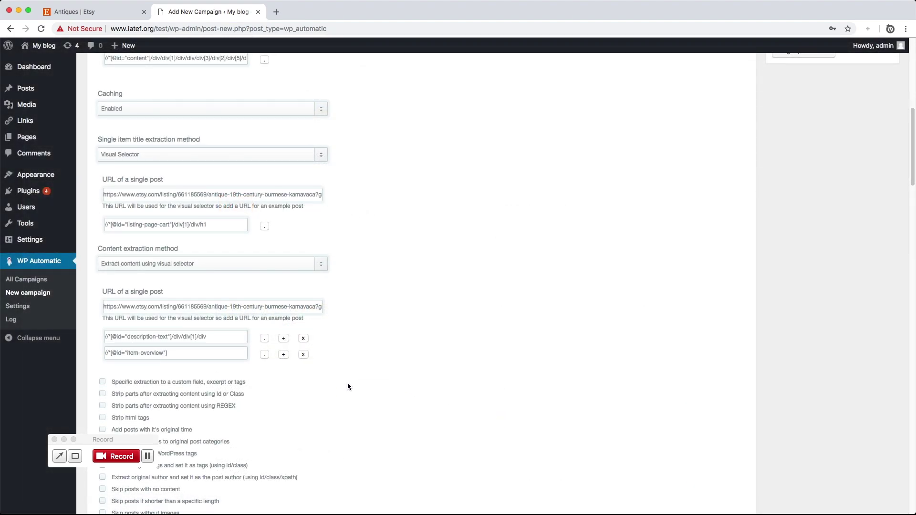
{"action": "scroll", "coordinate": [347, 386], "scroll_direction": "down", "scroll_amount": 18}
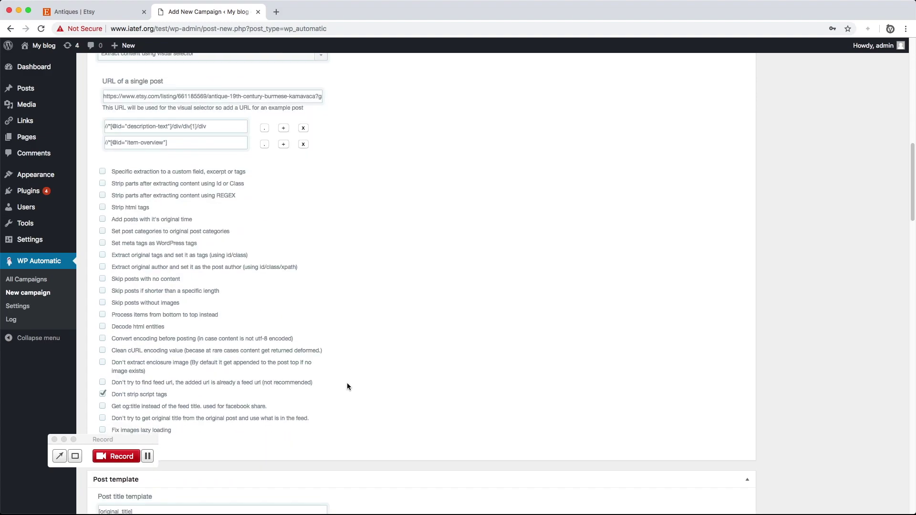
{"action": "scroll", "coordinate": [347, 384], "scroll_direction": "down", "scroll_amount": 18}
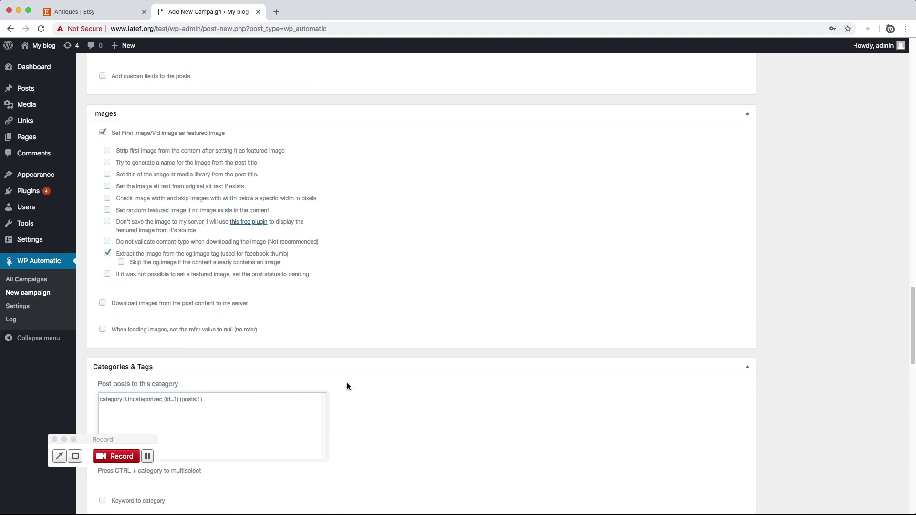
{"action": "scroll", "coordinate": [347, 384], "scroll_direction": "down", "scroll_amount": 9}
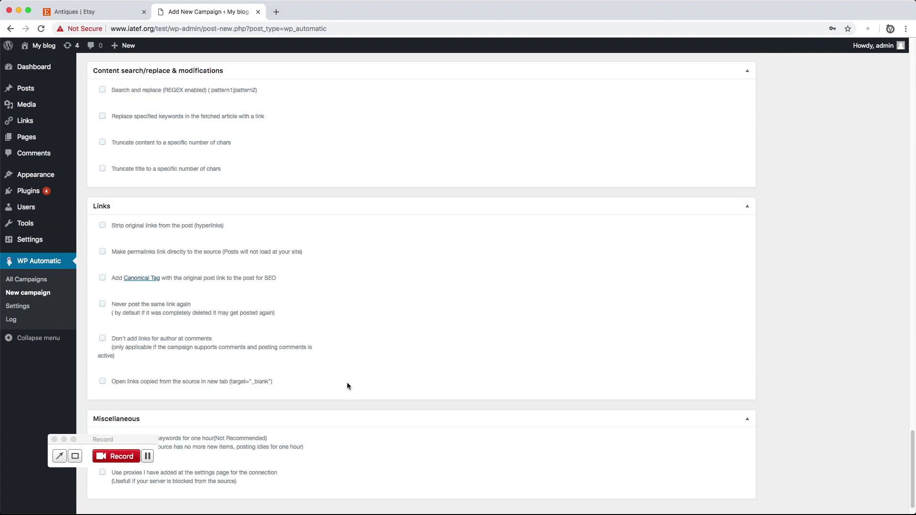
{"action": "scroll", "coordinate": [347, 385], "scroll_direction": "up", "scroll_amount": 20}
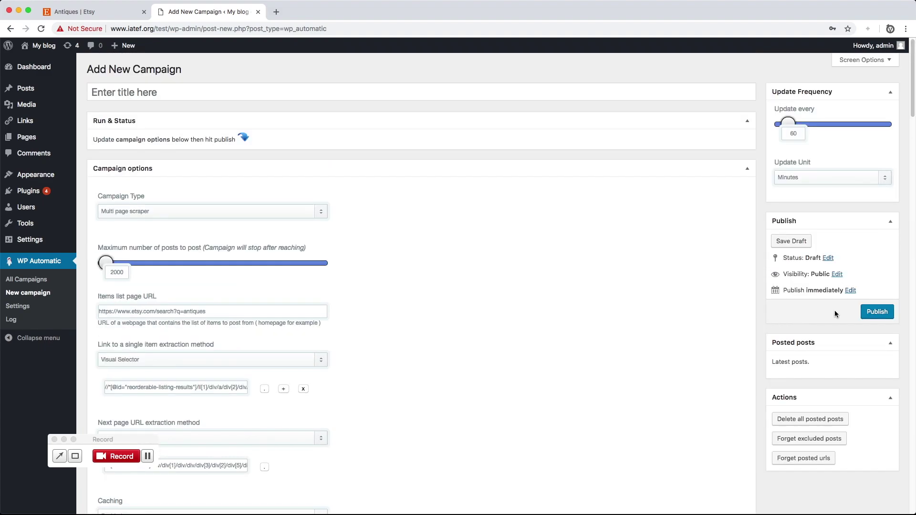
{"action": "left_click", "coordinate": [866, 313]}
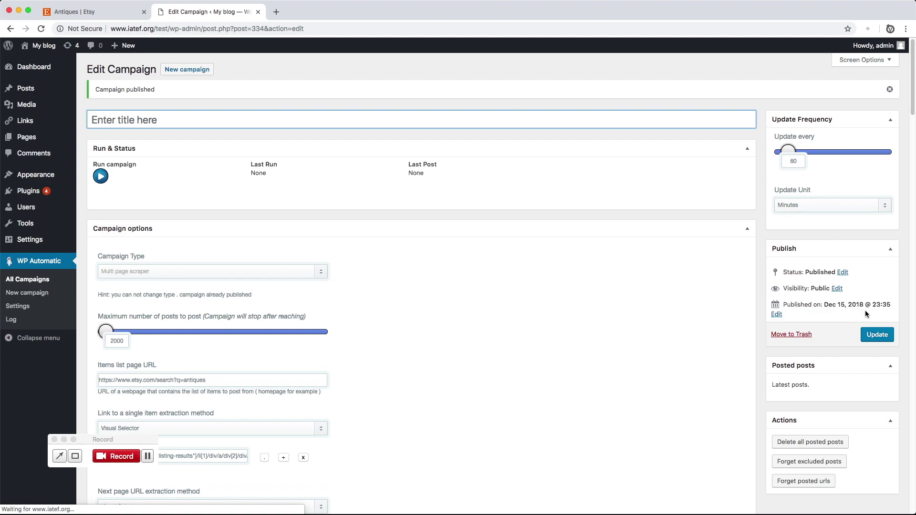
Step: Run the campaign once to import the Burmese Kamavaca Manuscript Chest post, then open it
{"action": "left_click", "coordinate": [109, 185]}
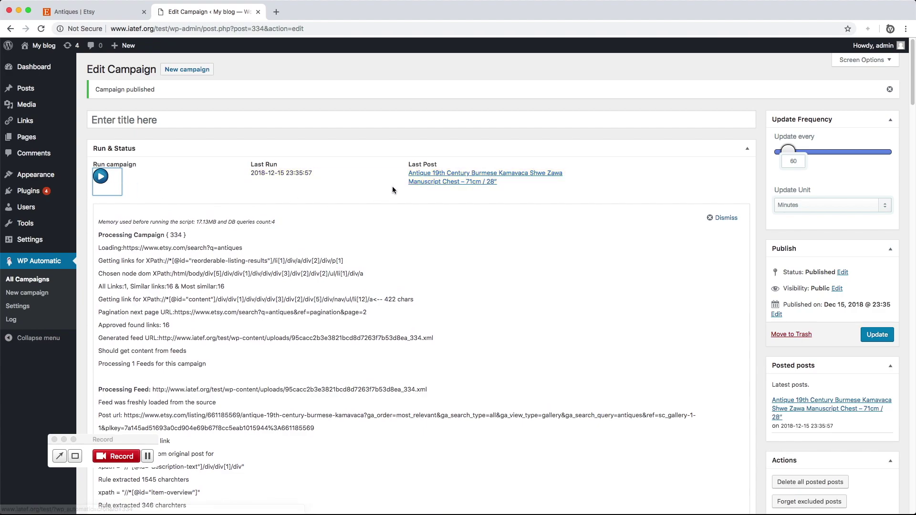
{"action": "left_click", "coordinate": [470, 182], "text": "super"}
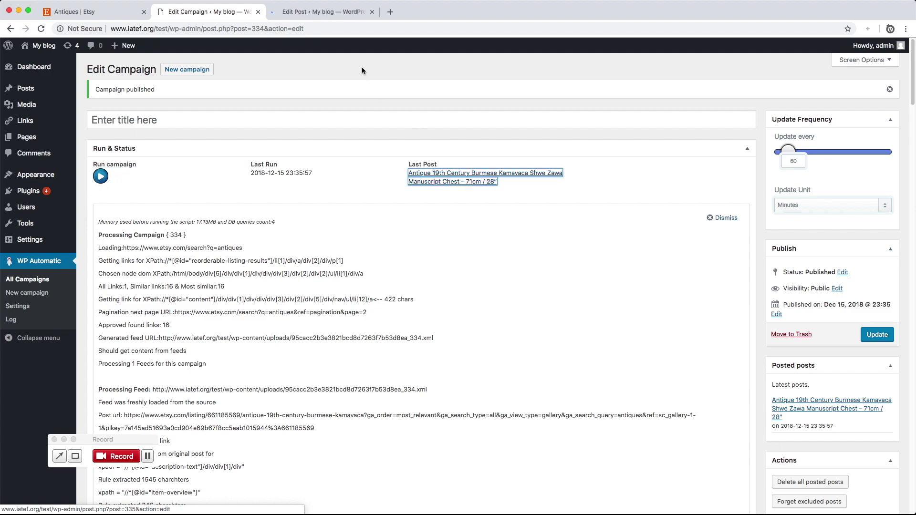
Step: Review the imported post's description, overview list and chest featured image in the editor, then preview it
{"action": "left_click", "coordinate": [336, 15]}
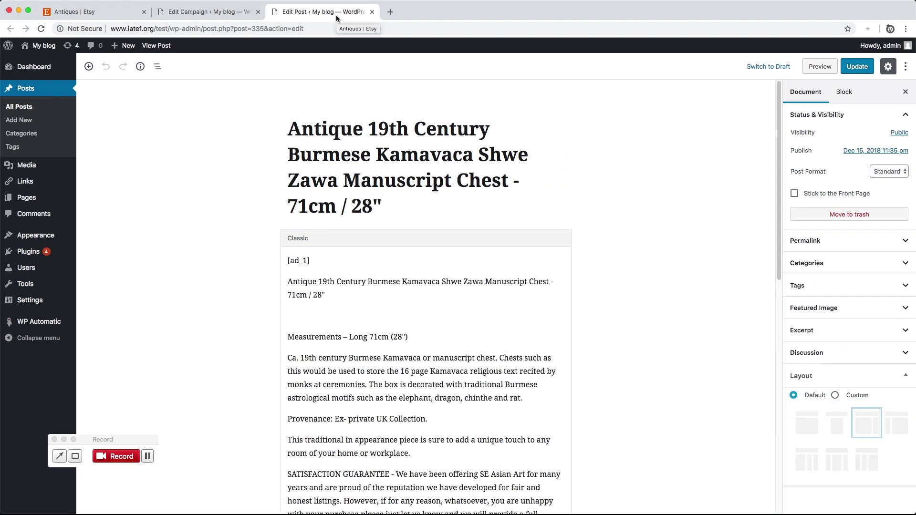
{"action": "scroll", "coordinate": [378, 153], "scroll_direction": "down", "scroll_amount": 7}
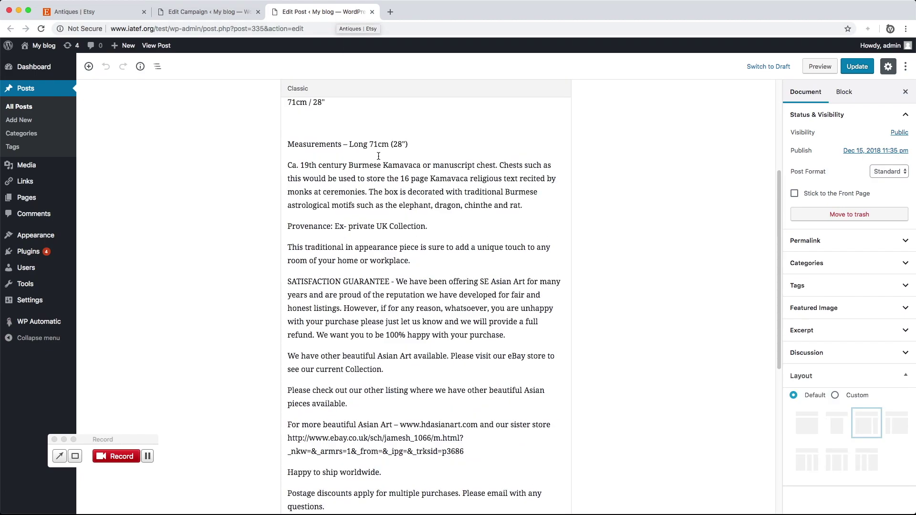
{"action": "scroll", "coordinate": [378, 155], "scroll_direction": "down", "scroll_amount": 4}
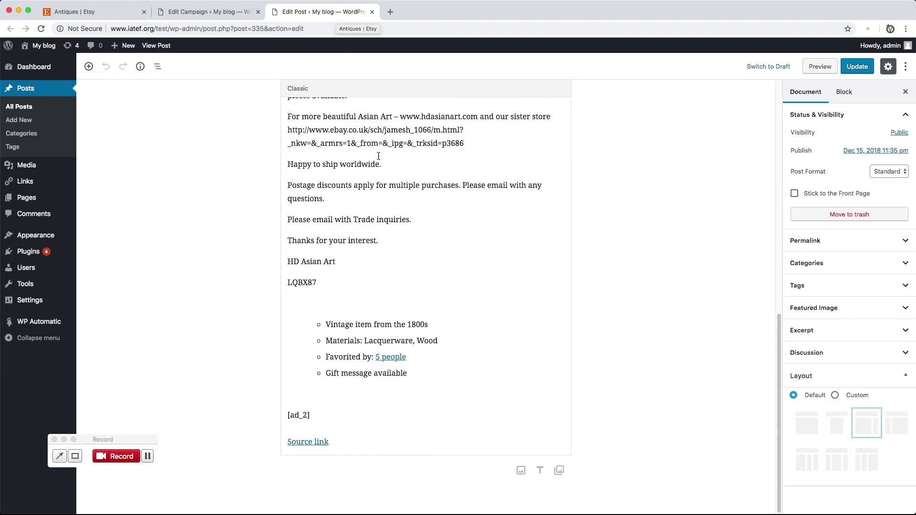
{"action": "scroll", "coordinate": [394, 183], "scroll_direction": "up", "scroll_amount": 11}
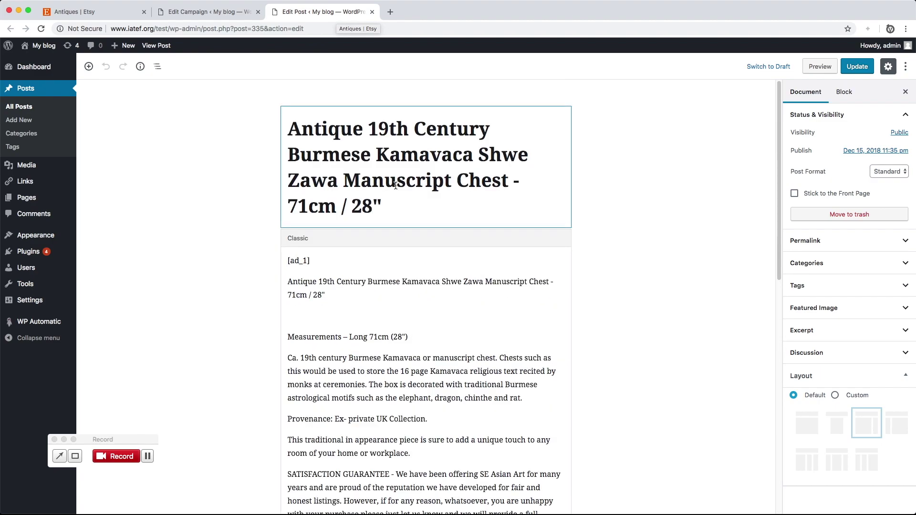
{"action": "left_click", "coordinate": [833, 309]}
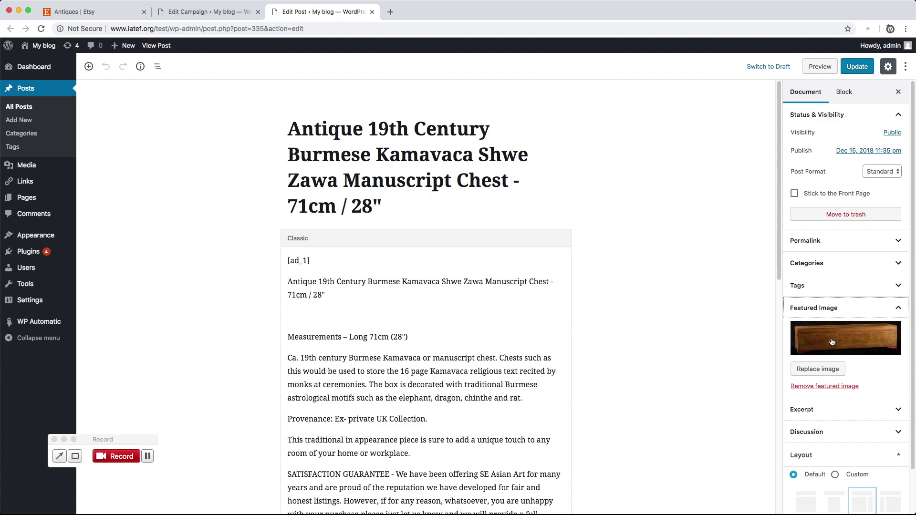
{"action": "left_click", "coordinate": [818, 71]}
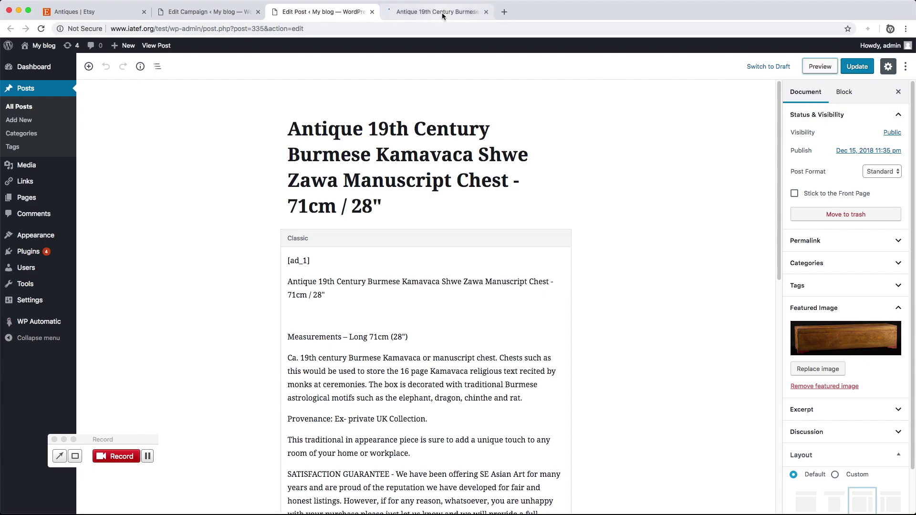
Step: Scroll through the live manuscript chest post with its featured photo and Etsy description
{"action": "left_click", "coordinate": [442, 13]}
{"action": "scroll", "coordinate": [448, 208], "scroll_direction": "down", "scroll_amount": 5}
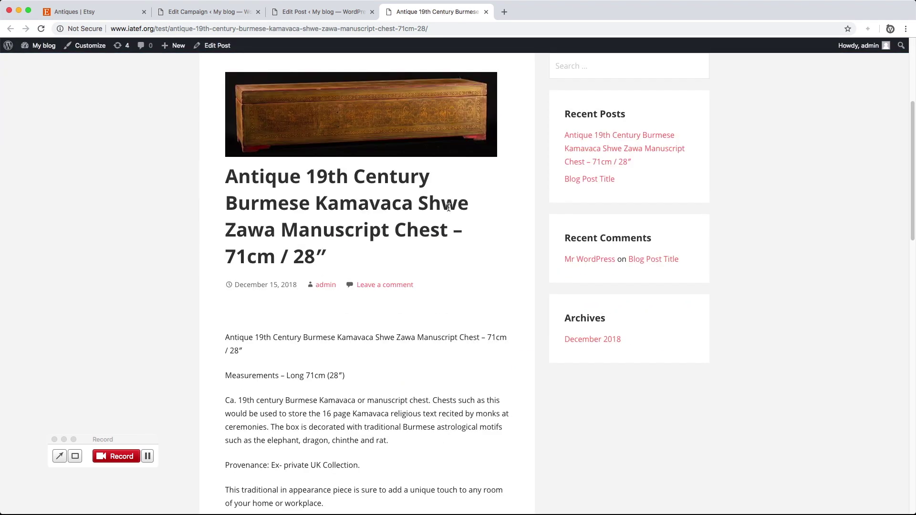
{"action": "scroll", "coordinate": [448, 207], "scroll_direction": "down", "scroll_amount": 5}
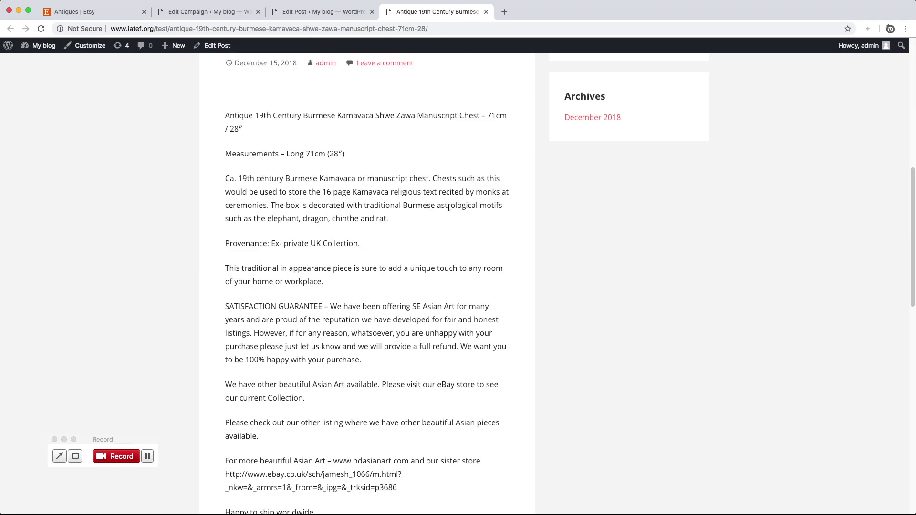
{"action": "scroll", "coordinate": [448, 208], "scroll_direction": "down", "scroll_amount": 9}
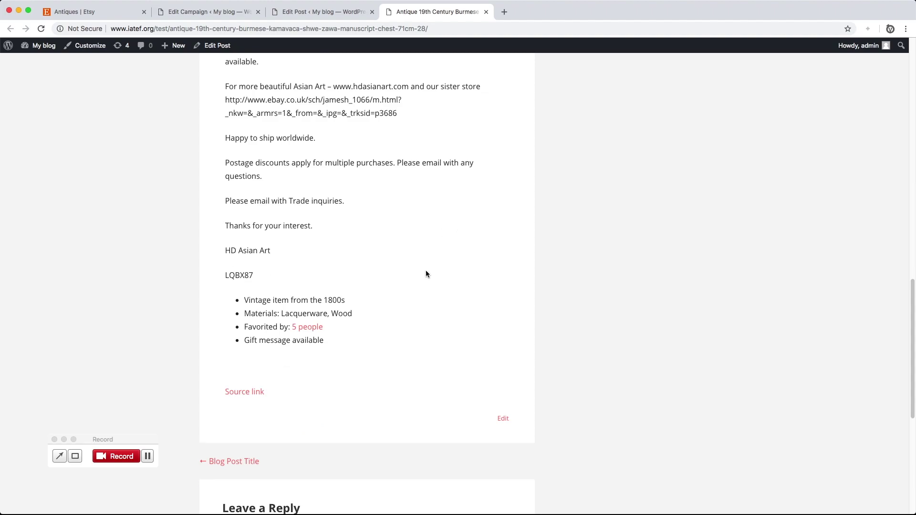
{"action": "scroll", "coordinate": [345, 354], "scroll_direction": "up", "scroll_amount": 15}
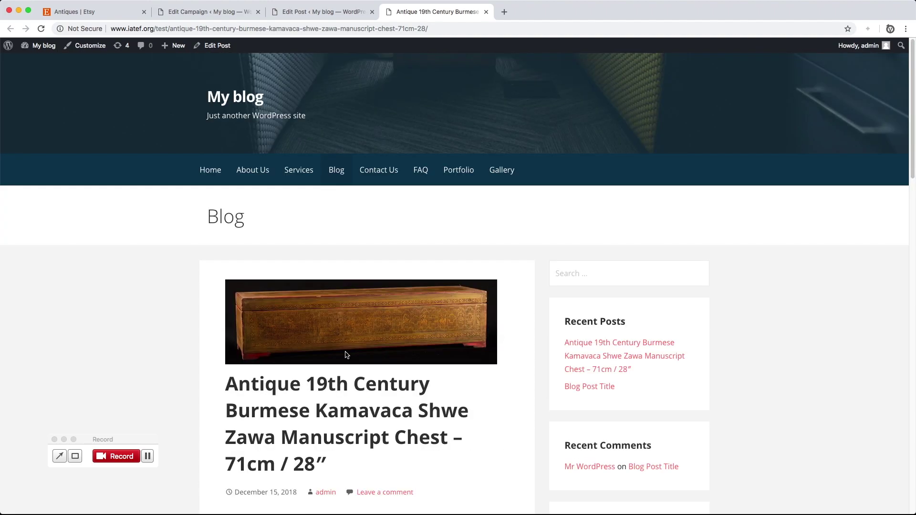
Step: Rerun the campaign to post '45 Vintage Silver Coins' and set updates to every 1 minute
{"action": "left_click", "coordinate": [215, 17]}
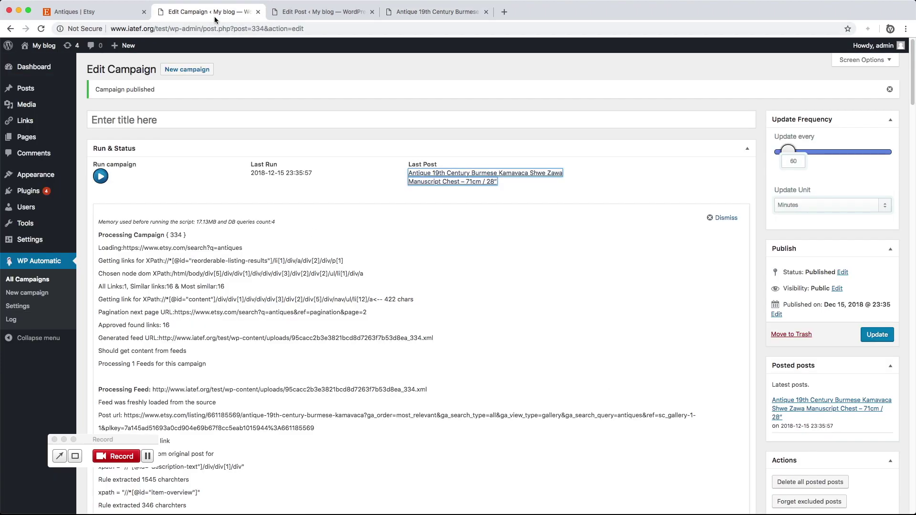
{"action": "left_click", "coordinate": [102, 178]}
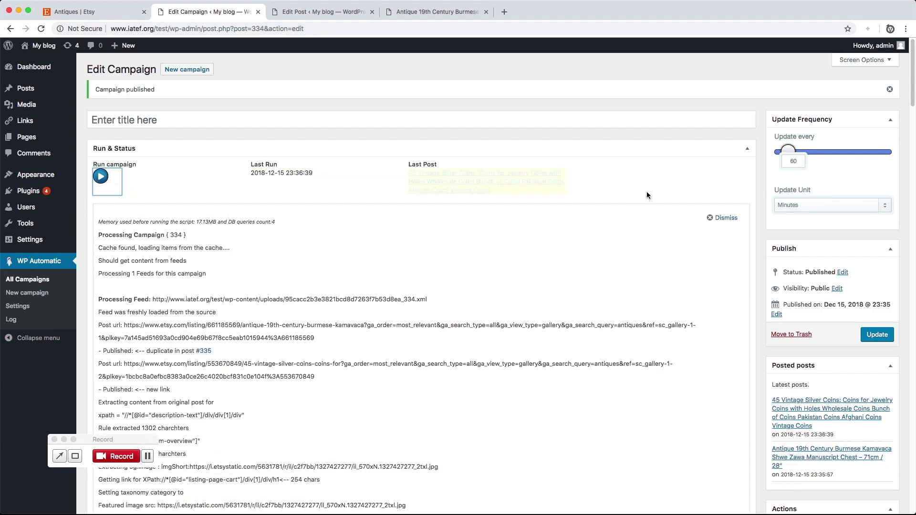
{"action": "left_click_drag", "start_coordinate": [795, 151], "coordinate": [781, 151]}
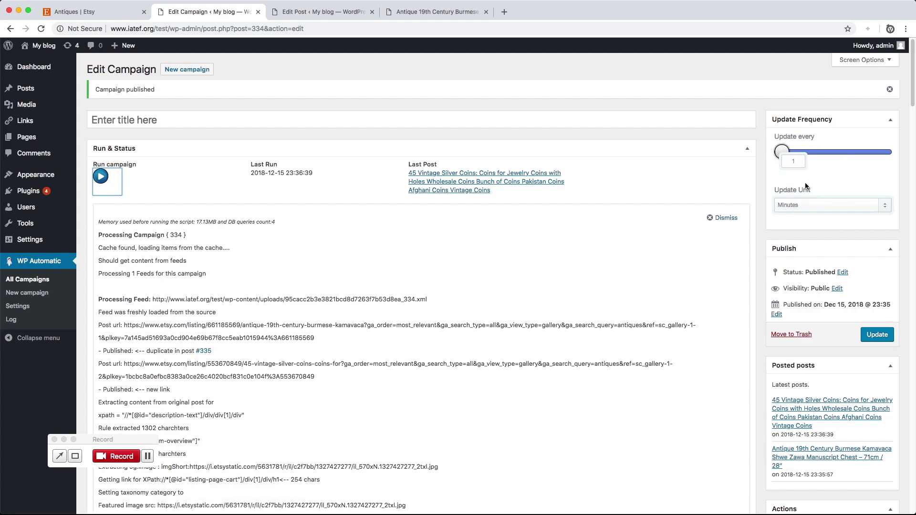
{"action": "left_click", "coordinate": [727, 218]}
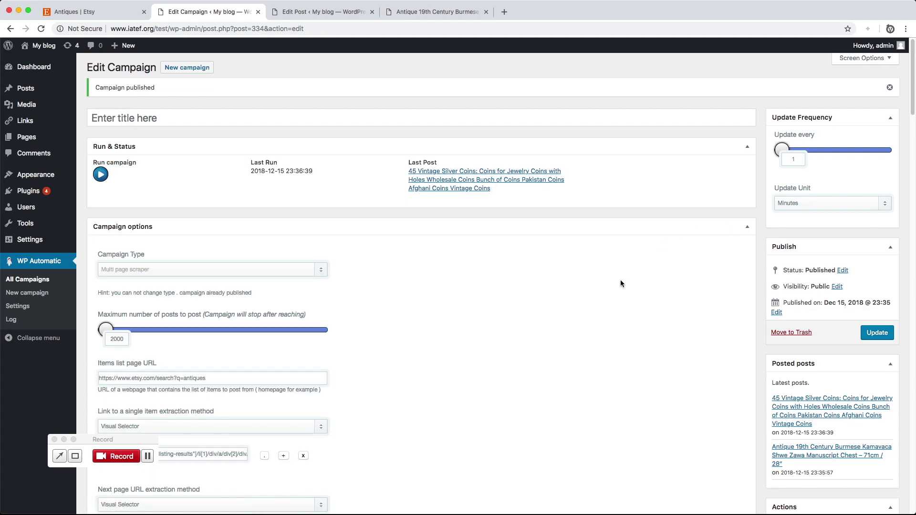
{"action": "scroll", "coordinate": [620, 282], "scroll_direction": "down", "scroll_amount": 5}
{"action": "scroll", "coordinate": [620, 283], "scroll_direction": "down", "scroll_amount": 15}
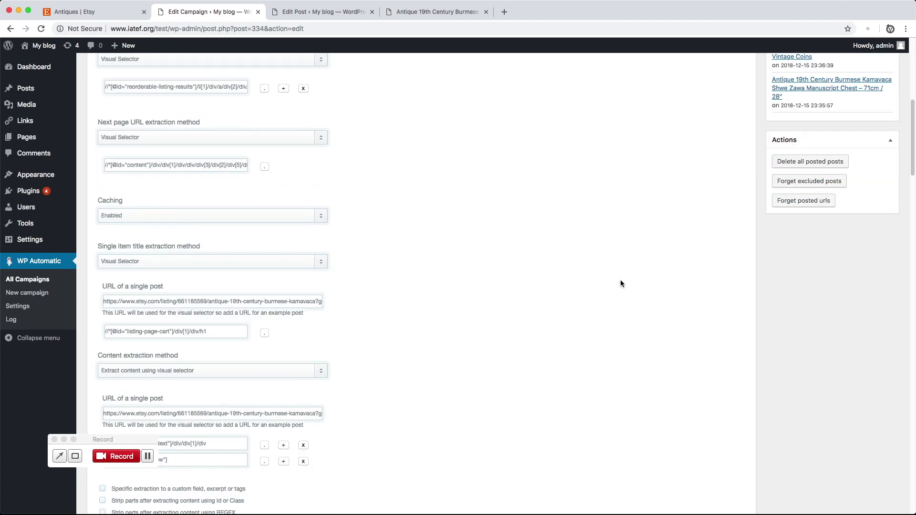
{"action": "scroll", "coordinate": [620, 284], "scroll_direction": "down", "scroll_amount": 7}
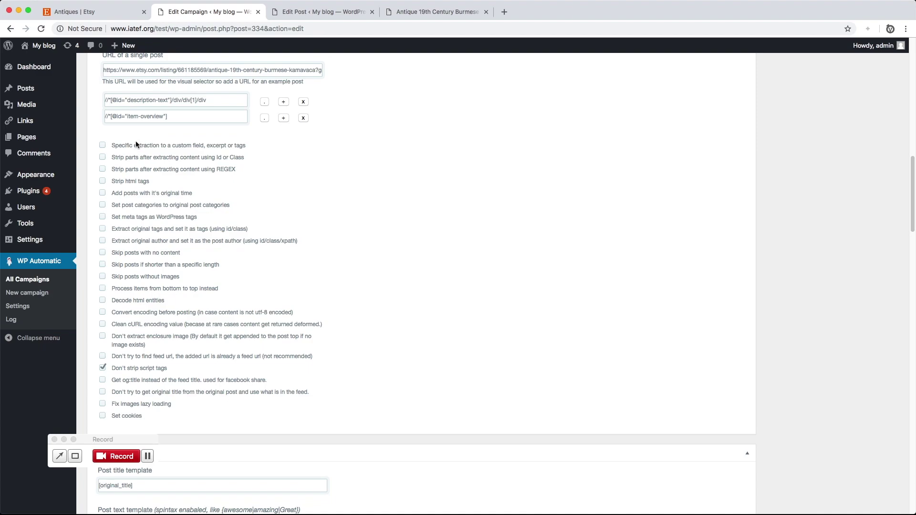
{"action": "left_click", "coordinate": [103, 146]}
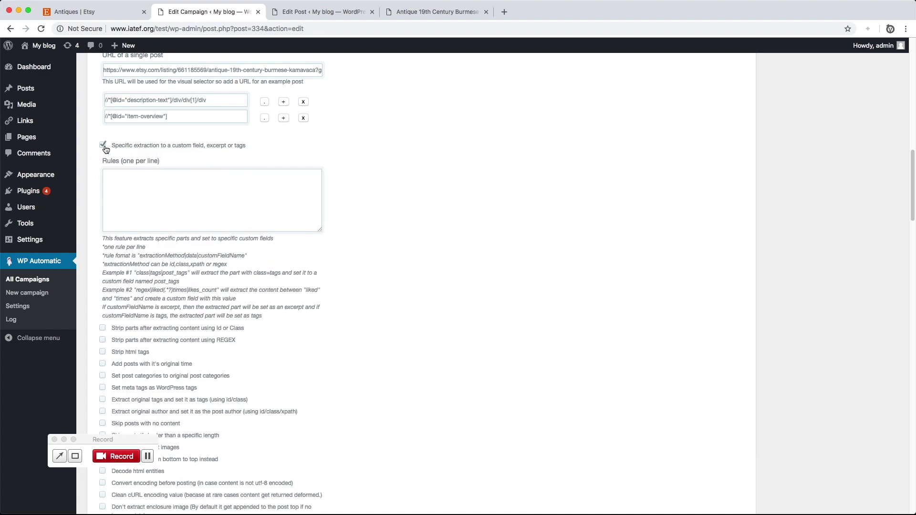
{"action": "left_click", "coordinate": [104, 146]}
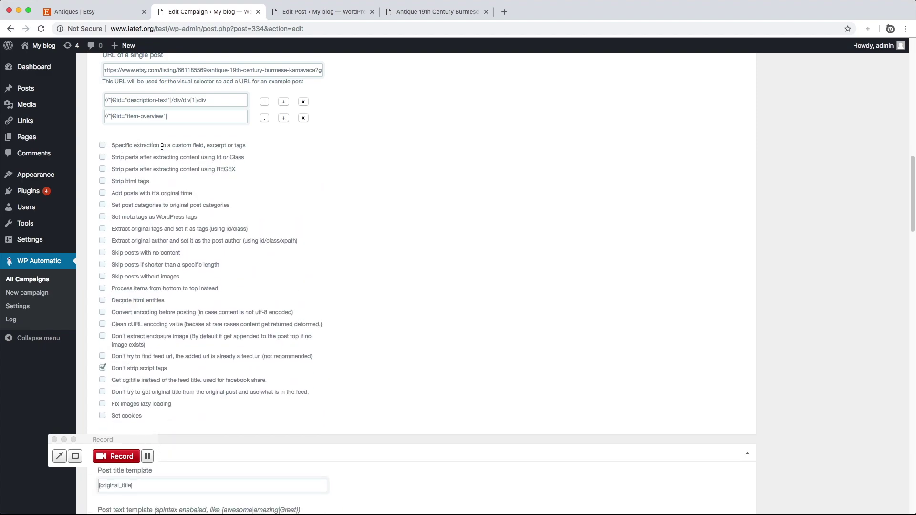
{"action": "left_click", "coordinate": [102, 157]}
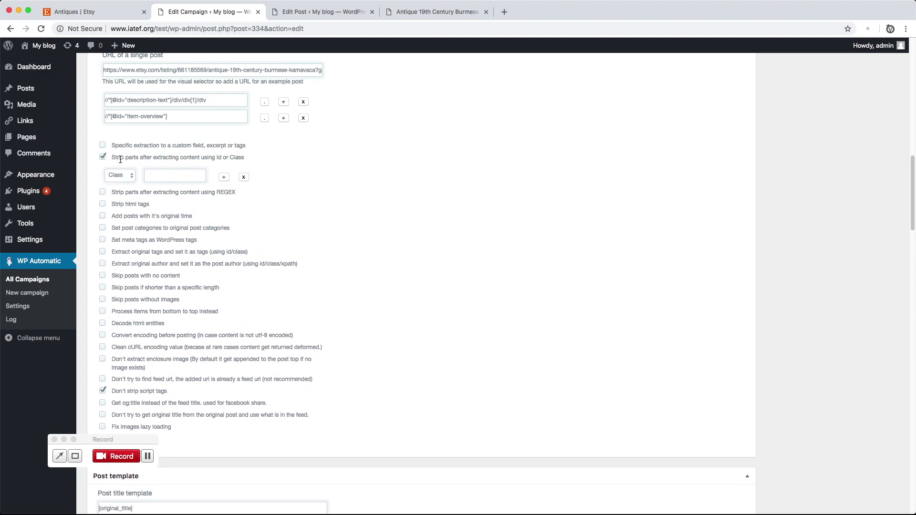
{"action": "left_click", "coordinate": [104, 158]}
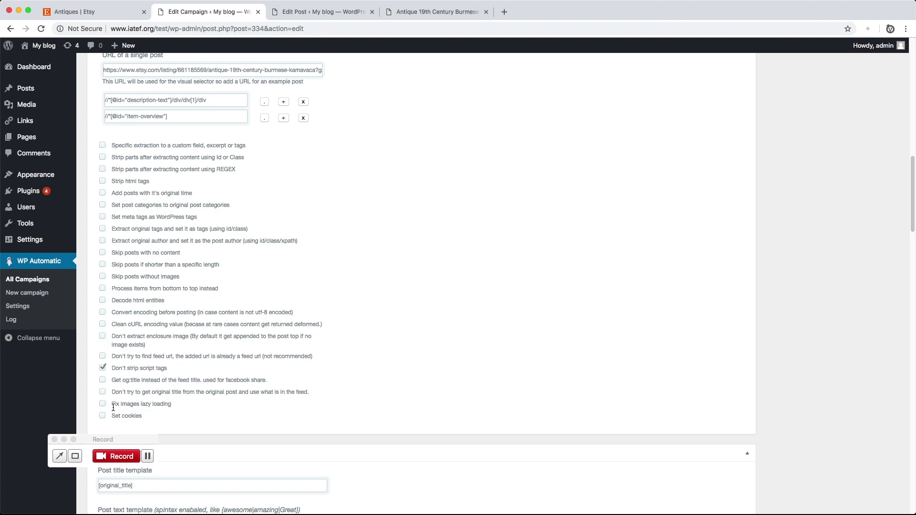
{"action": "scroll", "coordinate": [119, 400], "scroll_direction": "down", "scroll_amount": 5}
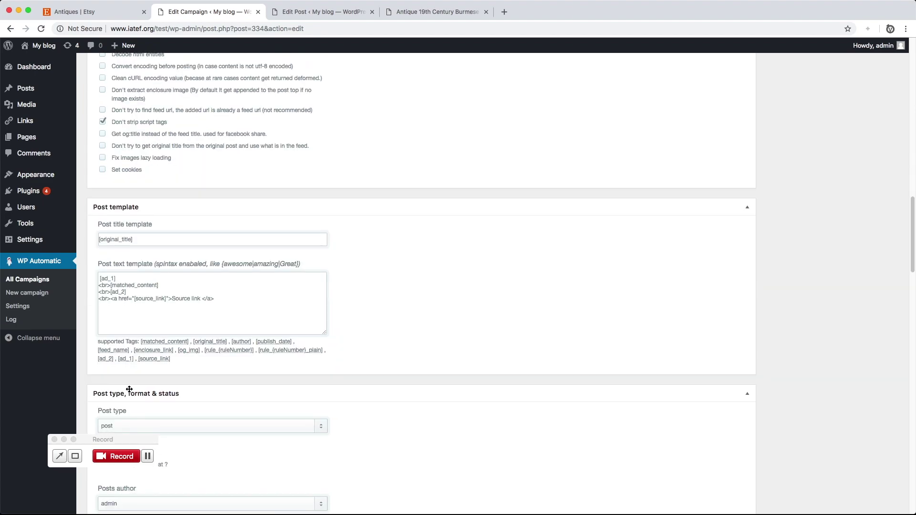